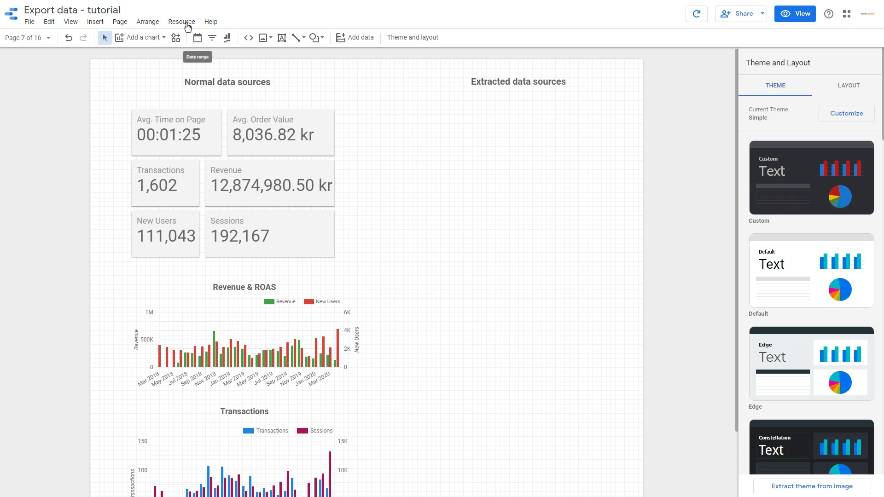
# Review the scorecards and charts under Normal data sources, and check the data source of the Avg. Time on Page scorecard.
pyautogui.scroll(-2, 418, 236)
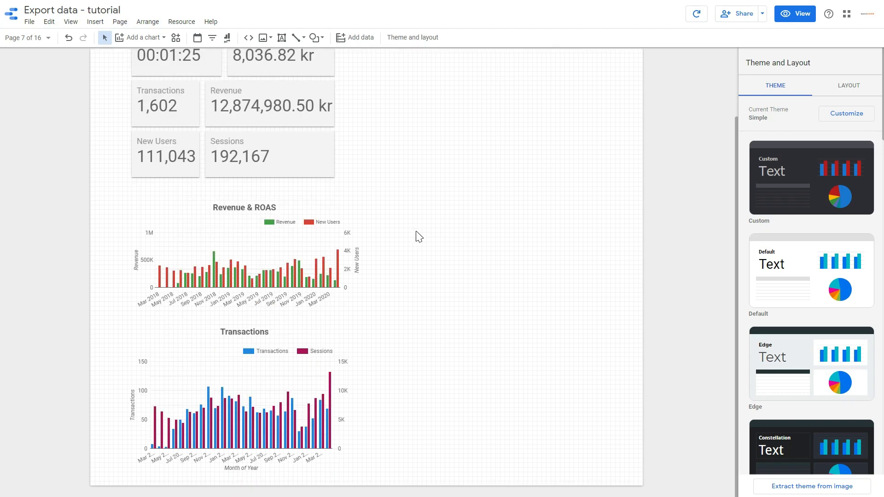
pyautogui.scroll(2, 421, 234)
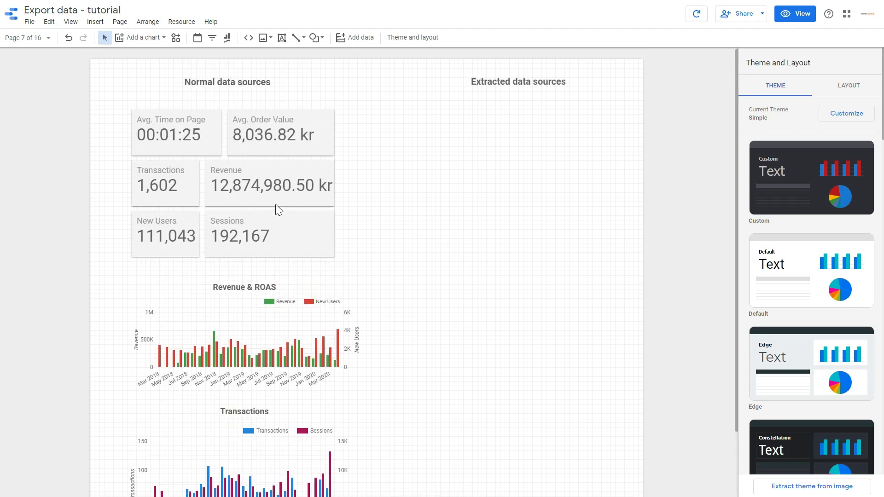
pyautogui.scroll(-2, 278, 209)
pyautogui.scroll(2, 271, 193)
pyautogui.click(187, 126)
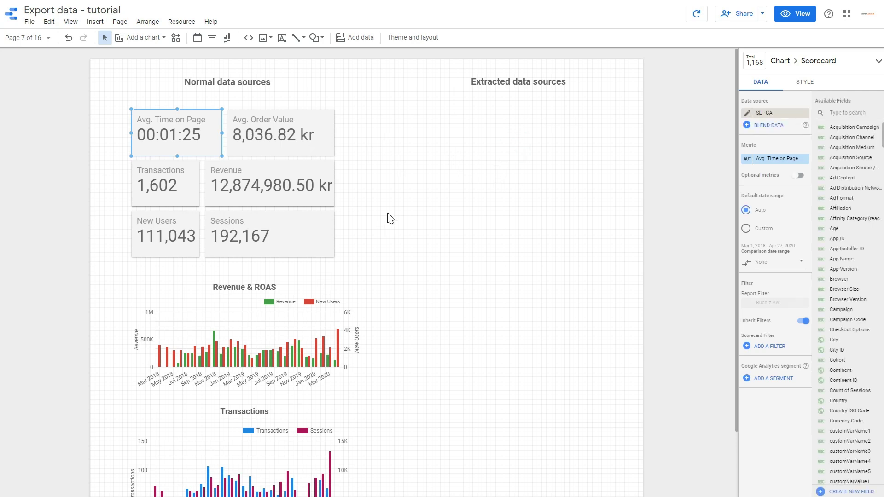
pyautogui.click(405, 201)
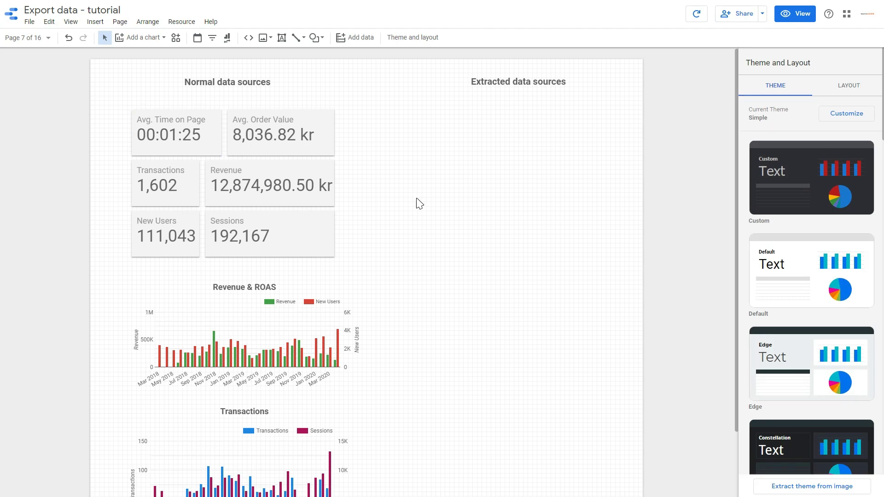
# Start adding a new Extract Data source to the report, with SL - GA as its underlying data source.
pyautogui.click(186, 24)
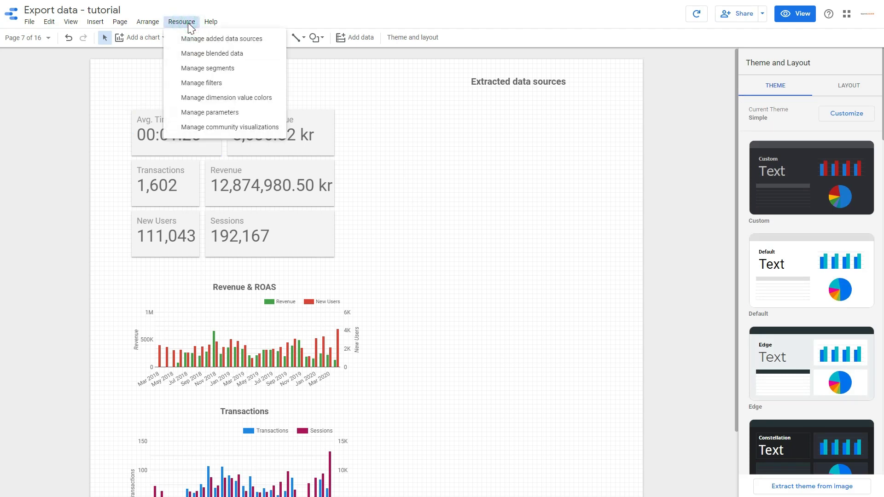
pyautogui.click(197, 38)
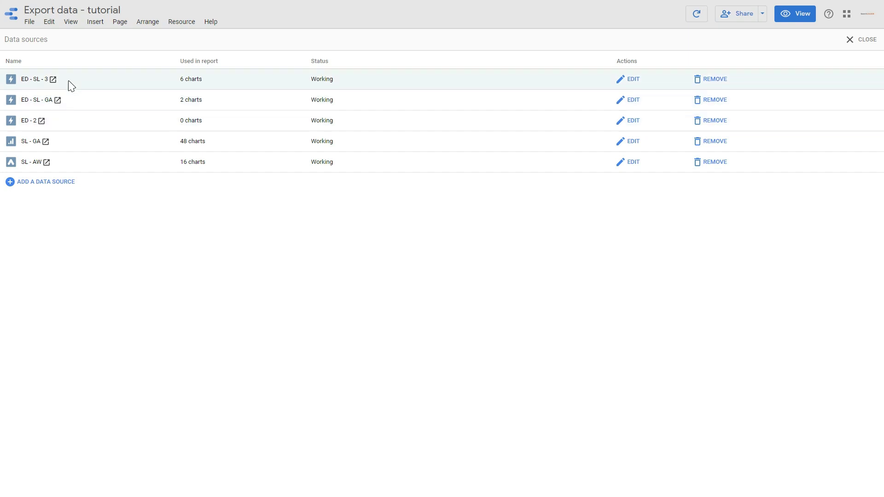
pyautogui.click(44, 186)
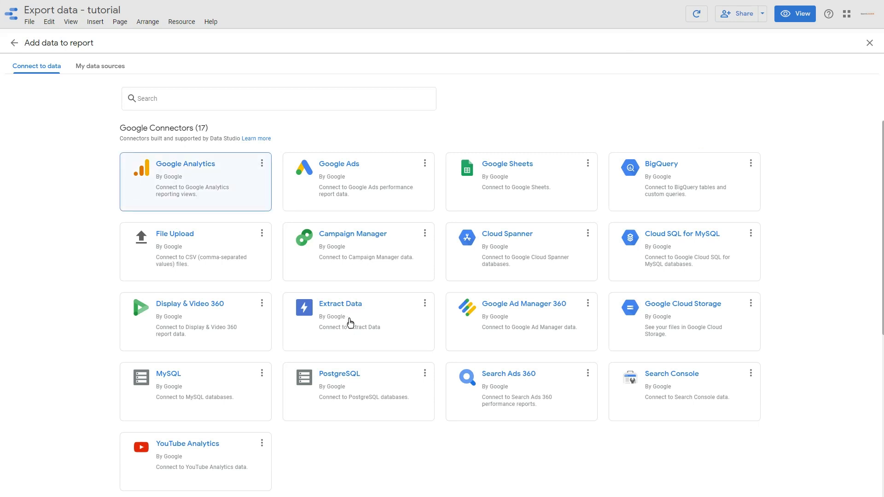
pyautogui.click(371, 309)
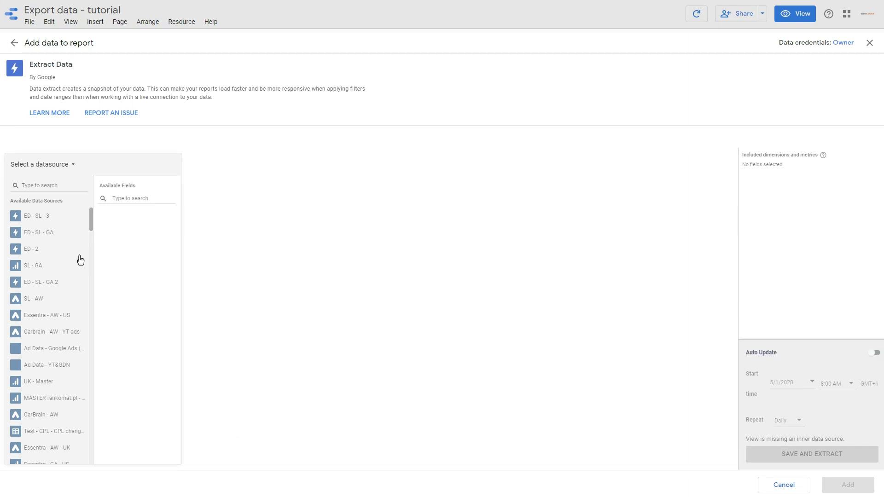
pyautogui.click(39, 264)
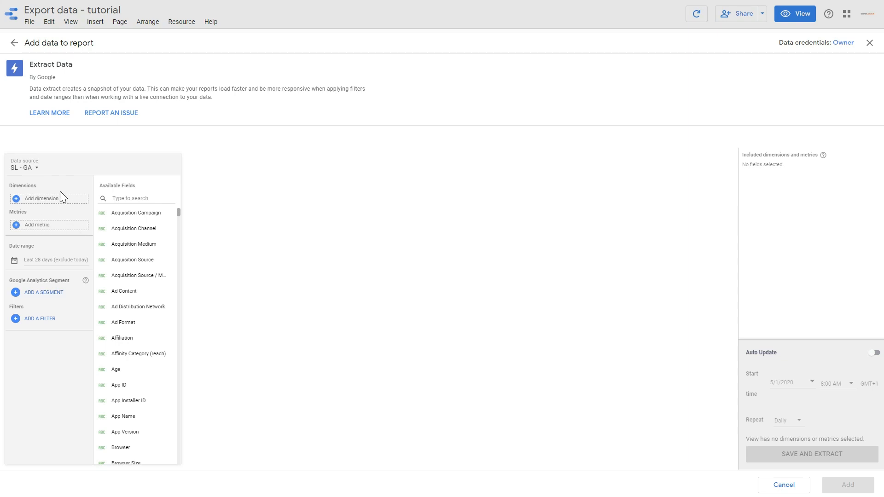
# Add Source / Medium as a dimension of the data extract.
pyautogui.click(66, 203)
pyautogui.write('source')
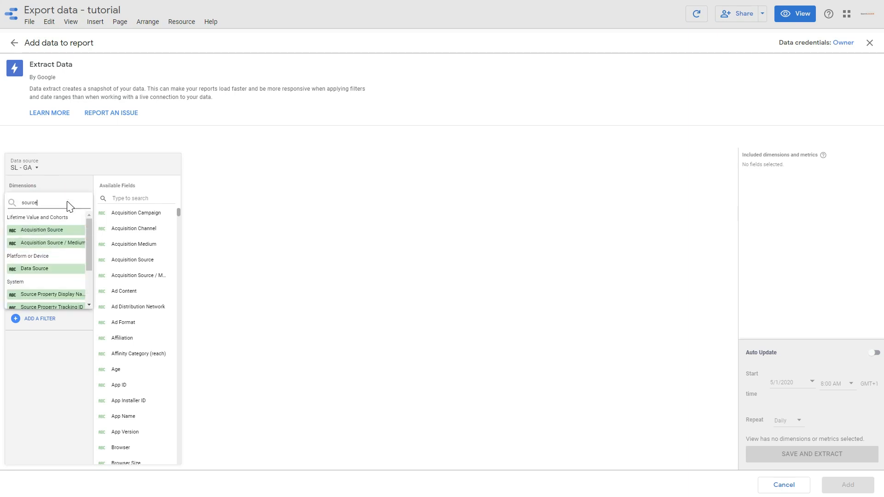
pyautogui.scroll(-2, 63, 253)
pyautogui.click(52, 302)
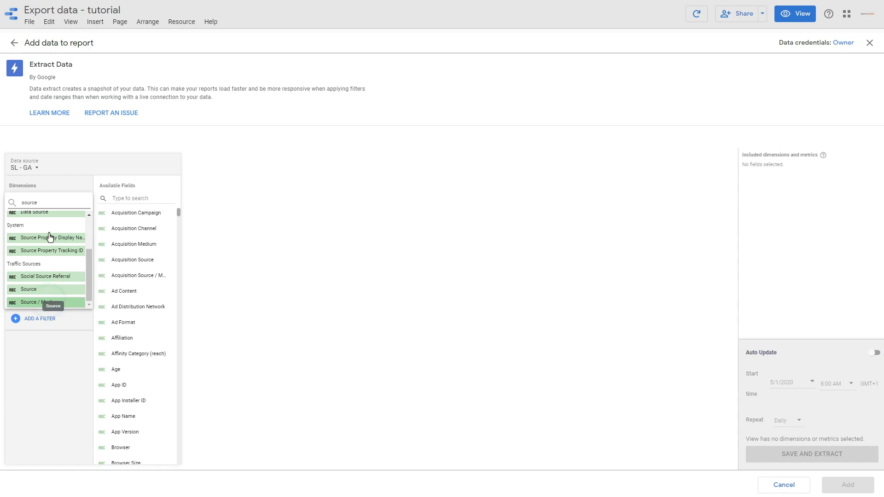
# Add Date and Month of Year as further dimensions of the data extract.
pyautogui.click(42, 215)
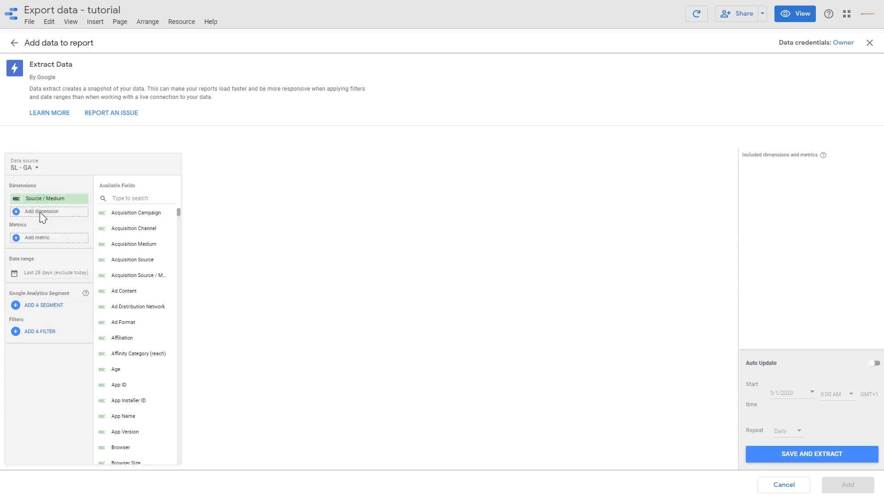
pyautogui.write('da')
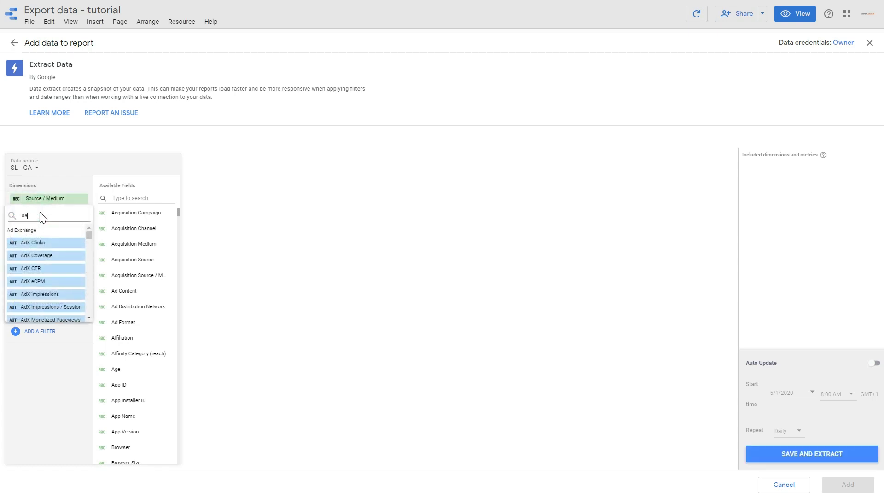
pyautogui.write('te')
pyautogui.click(37, 242)
pyautogui.click(41, 225)
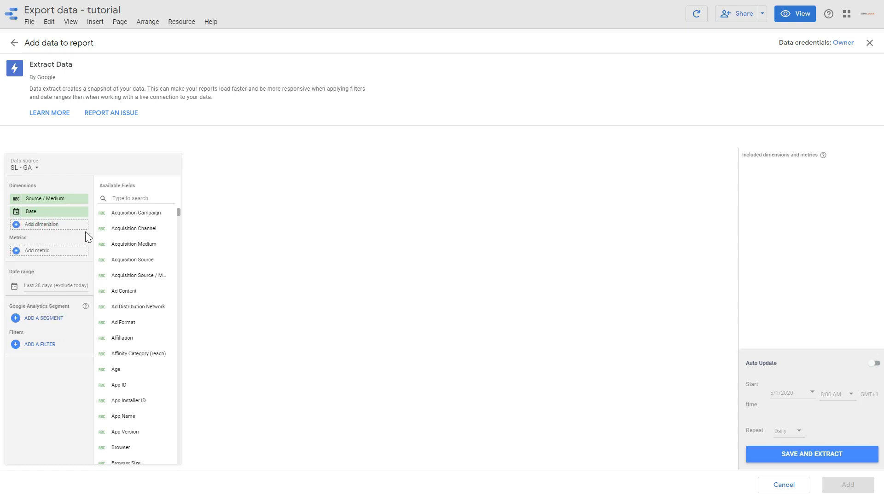
pyautogui.write('month o')
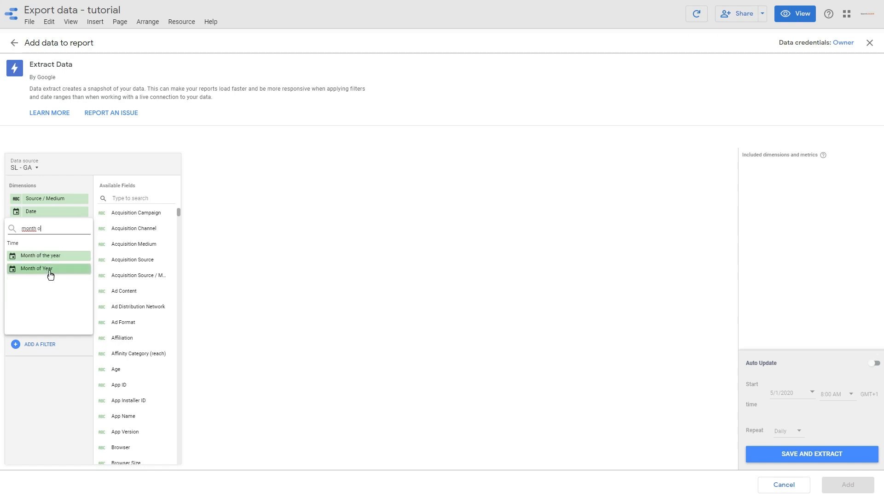
pyautogui.click(51, 269)
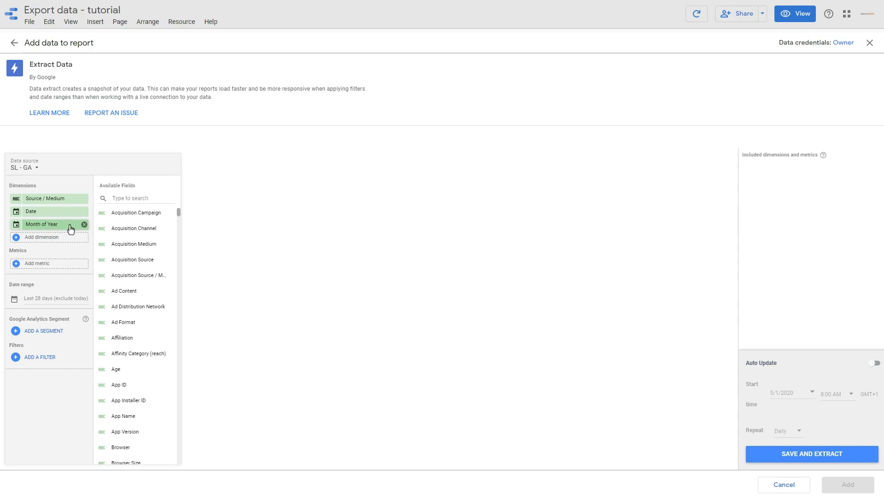
pyautogui.click(53, 236)
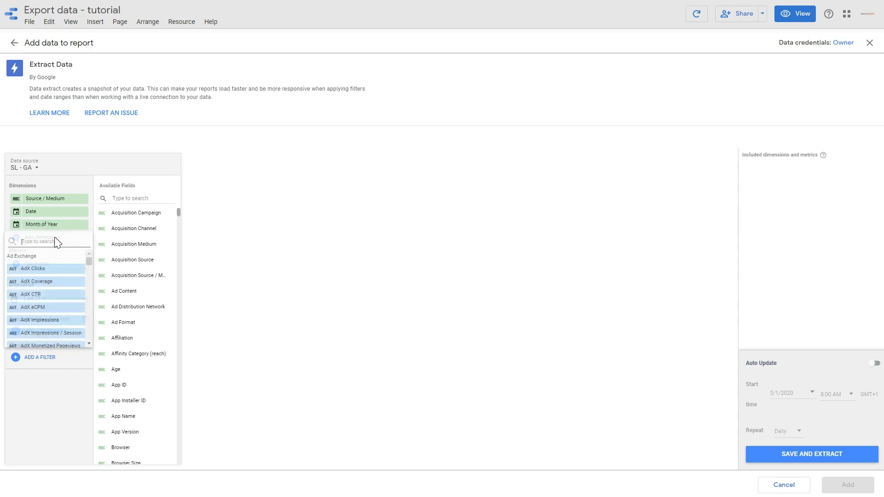
pyautogui.write('tran')
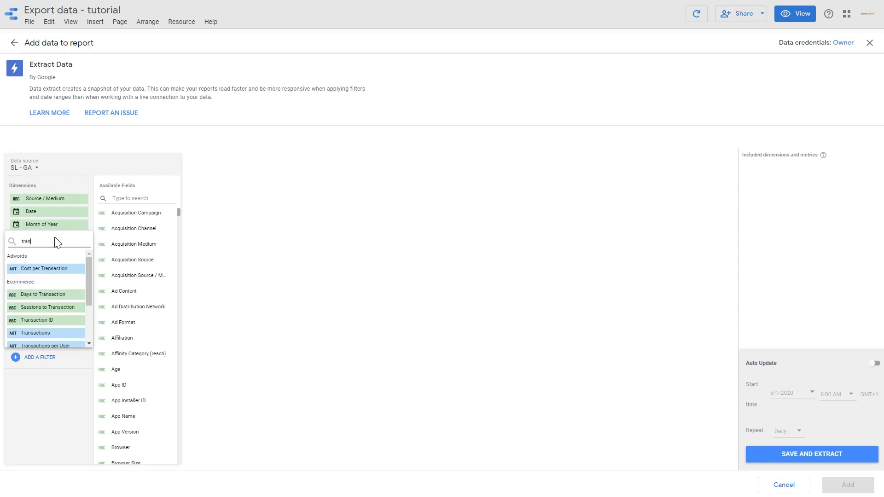
pyautogui.scroll(-2, 53, 293)
pyautogui.click(54, 290)
pyautogui.click(39, 251)
pyautogui.write('sess')
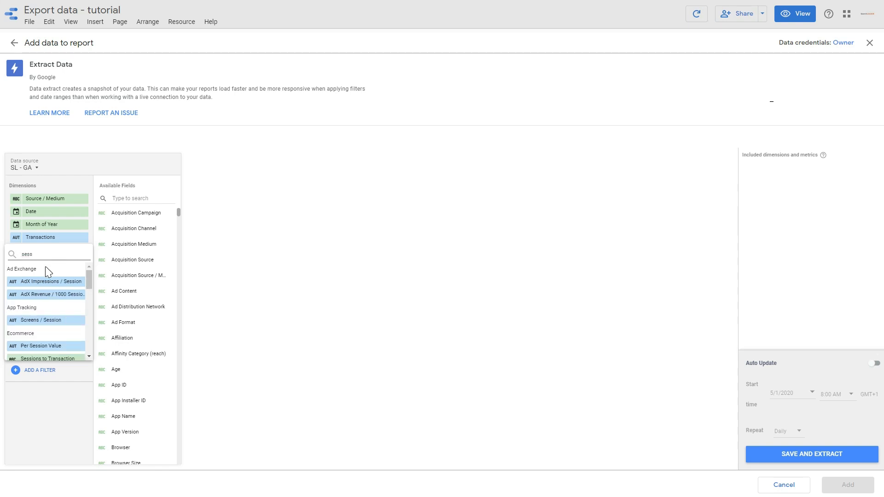
pyautogui.scroll(-5, 48, 276)
pyautogui.click(40, 313)
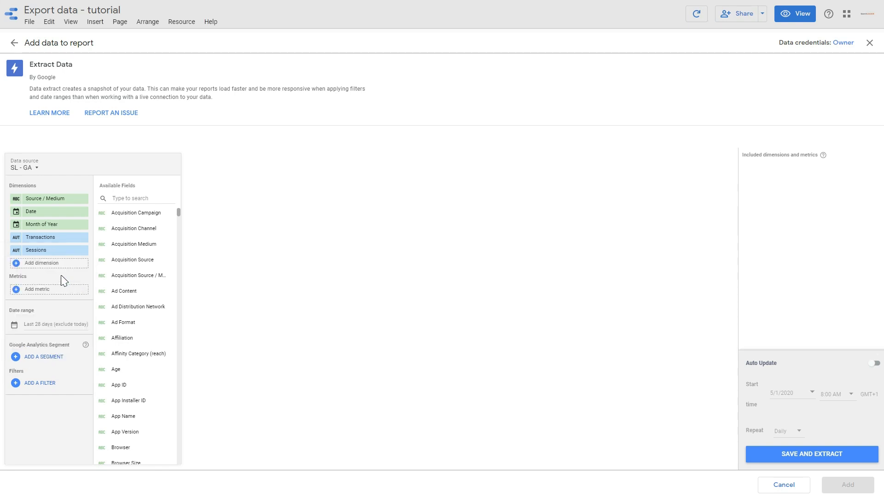
pyautogui.click(84, 238)
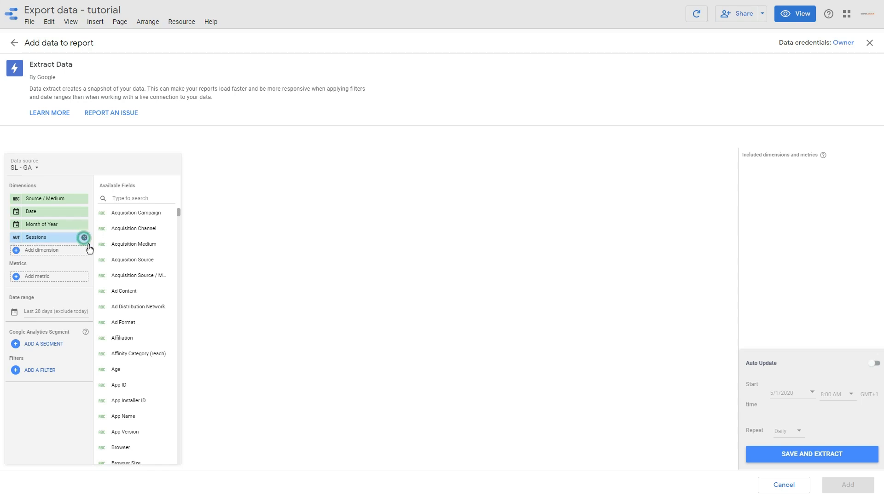
pyautogui.click(85, 239)
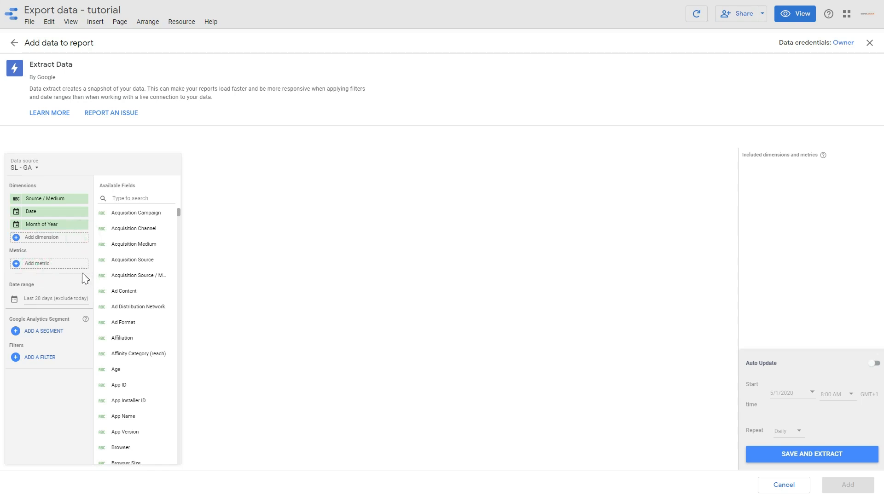
# Add Transactions and Sessions as metrics of the data extract.
pyautogui.click(82, 266)
pyautogui.write('trans')
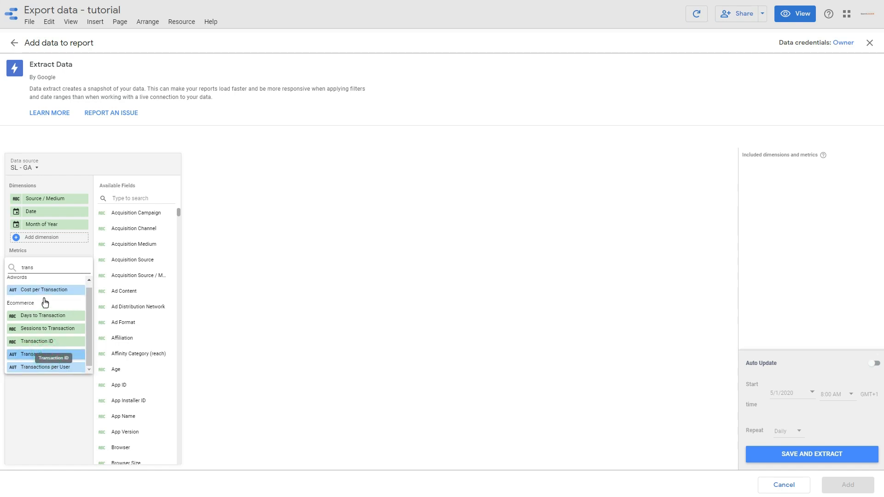
pyautogui.click(32, 354)
pyautogui.click(43, 276)
pyautogui.write('sess')
pyautogui.scroll(-10, 53, 336)
pyautogui.click(52, 341)
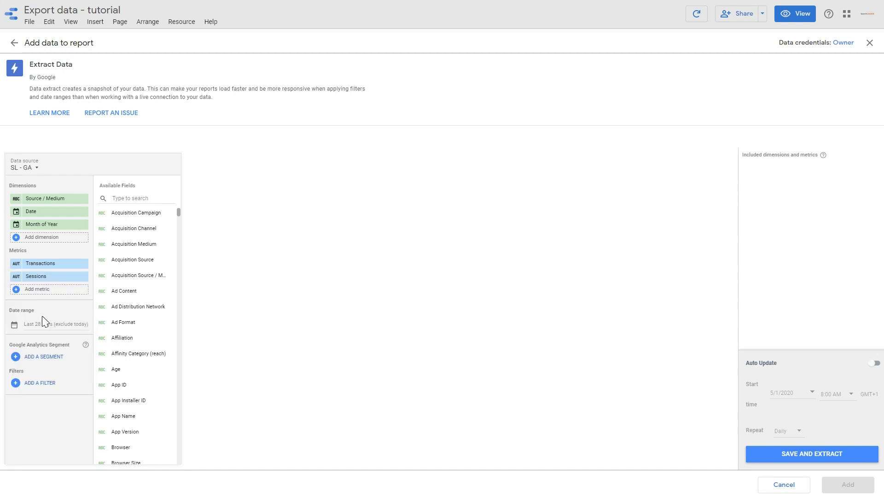
# Set the extract's date range to Jun 1, 2018 - Apr 29, 2020.
pyautogui.click(48, 324)
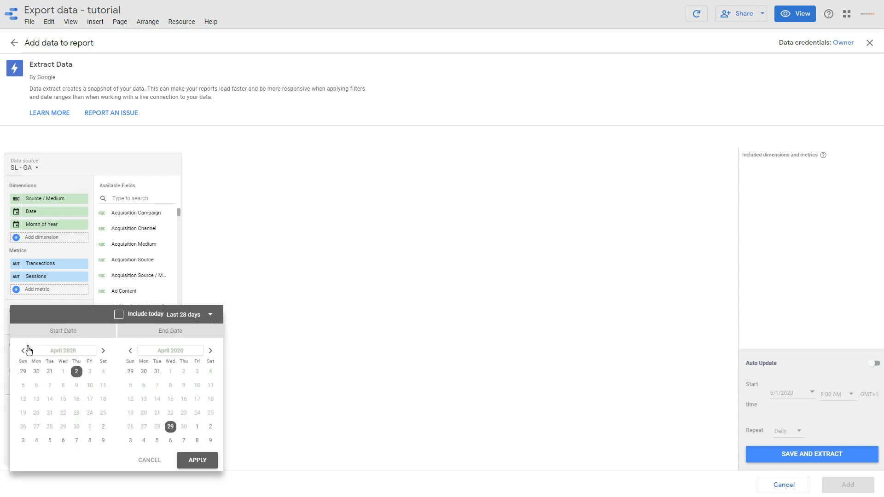
pyautogui.click(23, 350)
pyautogui.click(23, 351)
pyautogui.click(23, 351)
pyautogui.click(23, 351)
pyautogui.click(23, 351)
pyautogui.click(23, 351)
pyautogui.click(23, 351)
pyautogui.click(23, 351)
pyautogui.click(23, 352)
pyautogui.doubleClick(23, 352)
pyautogui.doubleClick(24, 352)
pyautogui.doubleClick(23, 352)
pyautogui.doubleClick(23, 351)
pyautogui.click(23, 351)
pyautogui.doubleClick(24, 351)
pyautogui.click(90, 371)
pyautogui.click(197, 460)
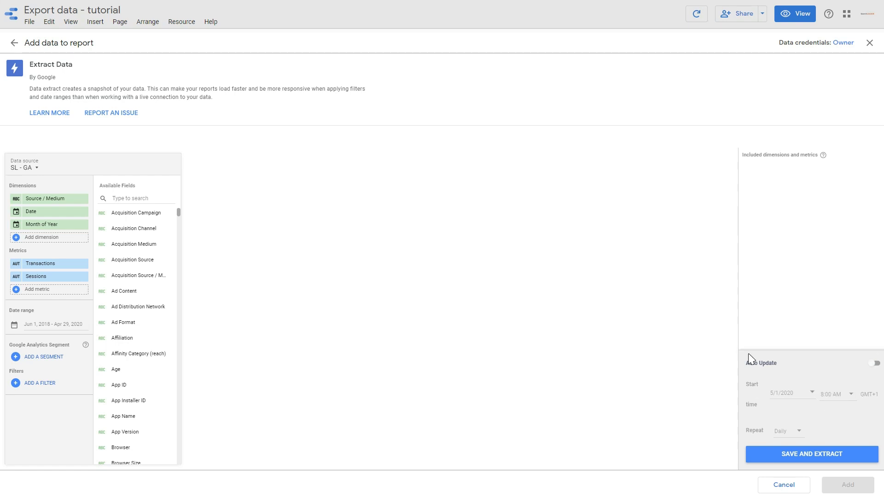
# Save and extract the data, and add the new source to the report.
pyautogui.click(817, 456)
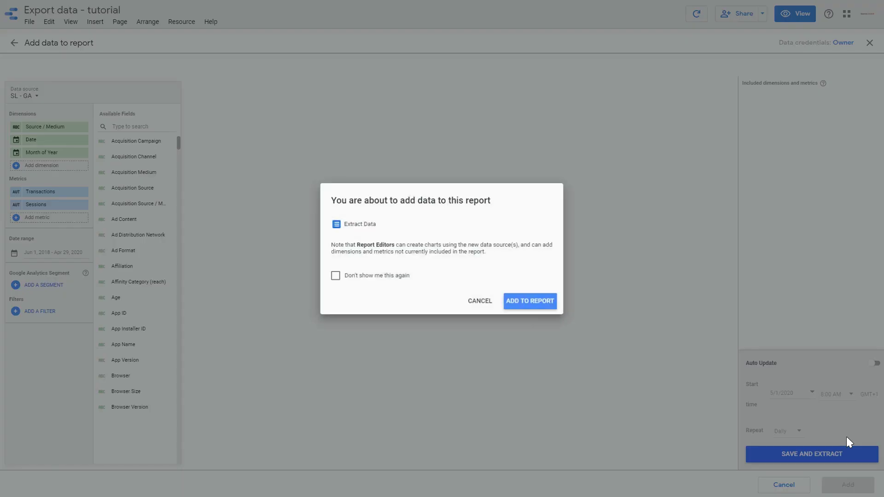
pyautogui.click(534, 302)
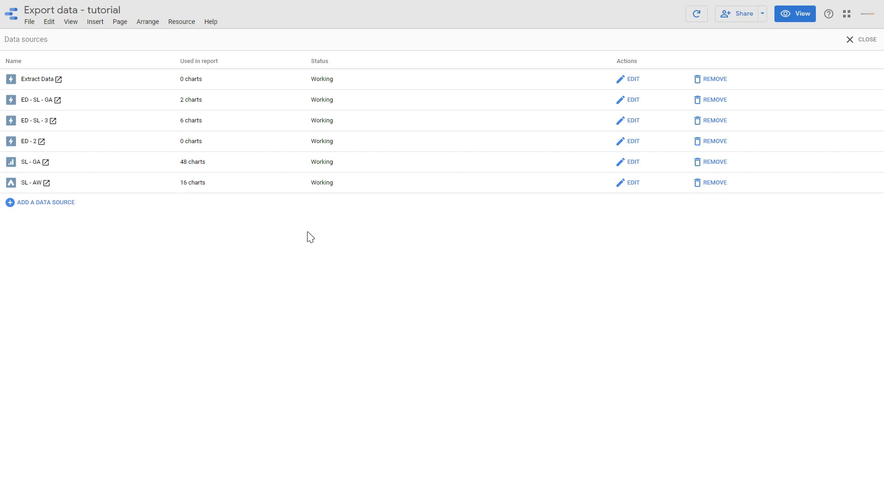
# Open the connection settings of the new Extract Data source and rename it as "ED - GA 4".
pyautogui.click(631, 80)
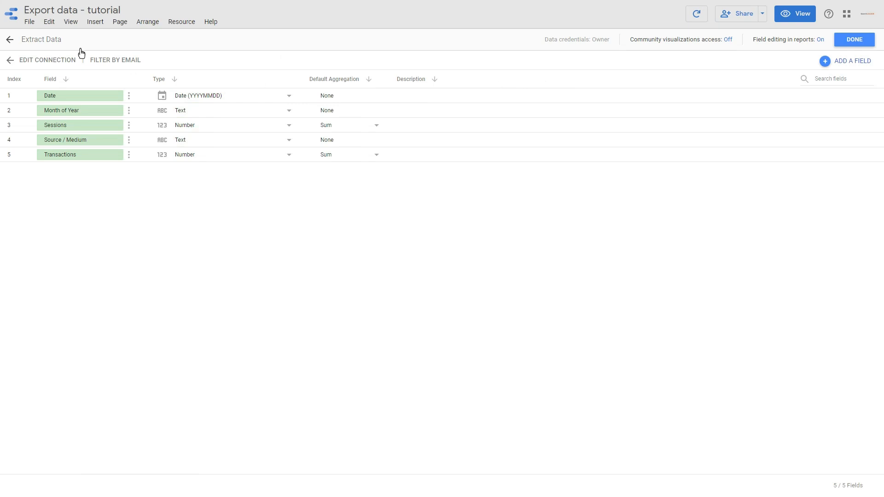
pyautogui.click(42, 60)
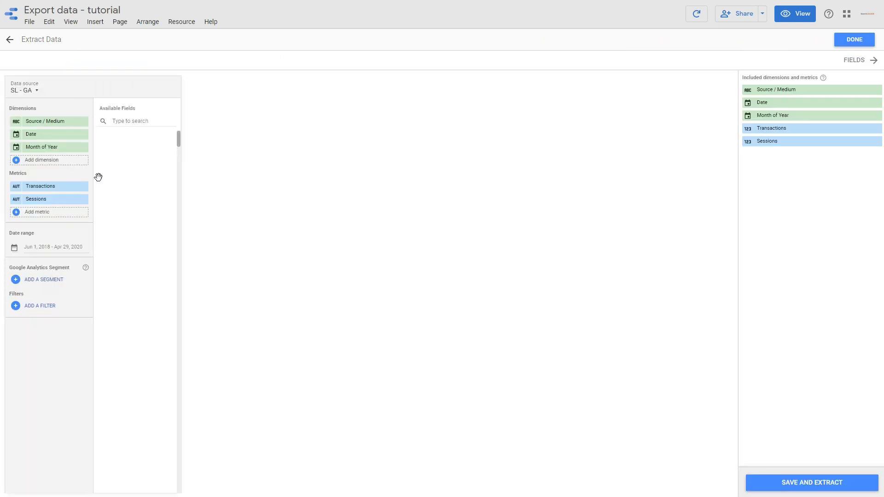
pyautogui.click(54, 41)
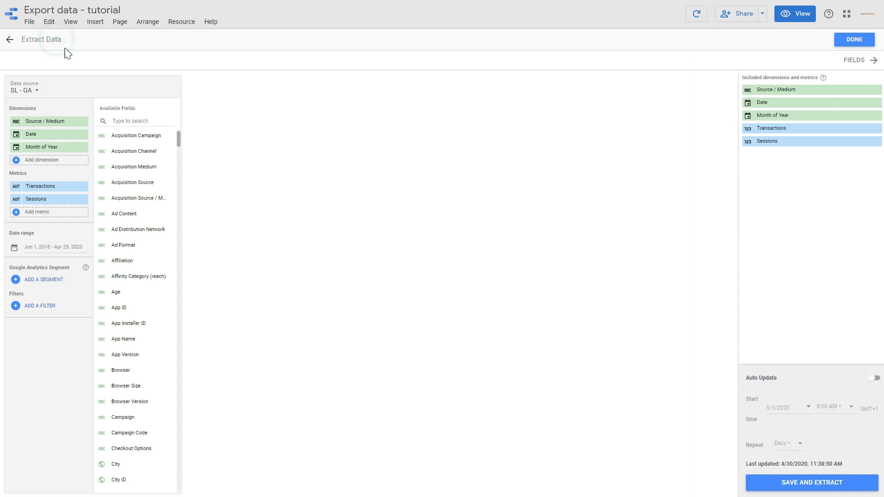
pyautogui.click(51, 41)
pyautogui.write('ED - GA')
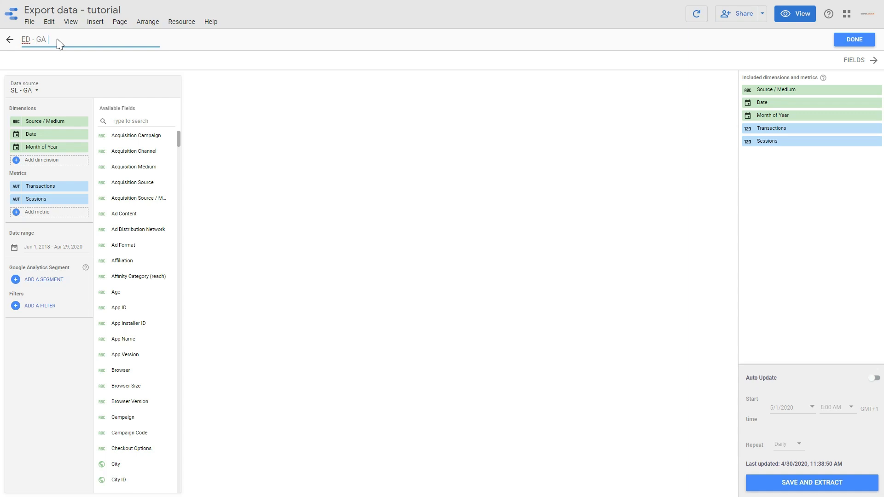
pyautogui.write(' 4')
# Add a filter named "aw" to the extract, including only Source / Medium Equal to (=) "google / cpc".
pyautogui.click(46, 308)
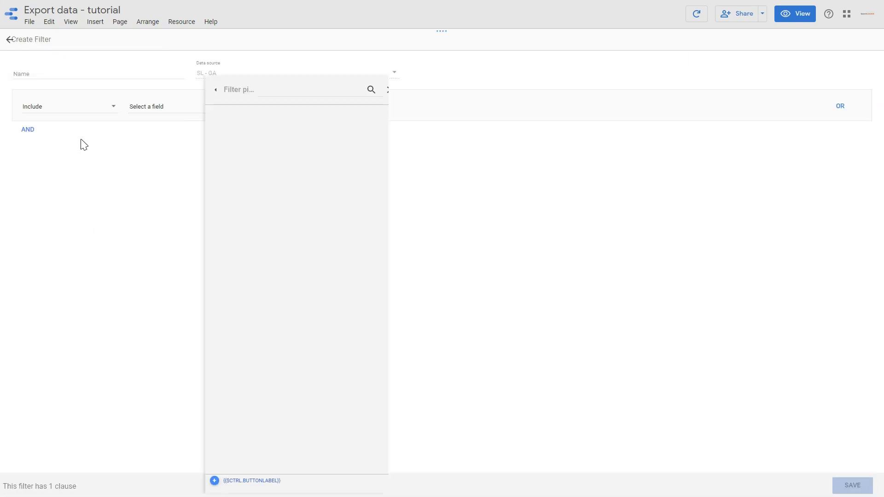
pyautogui.click(59, 72)
pyautogui.write('aw')
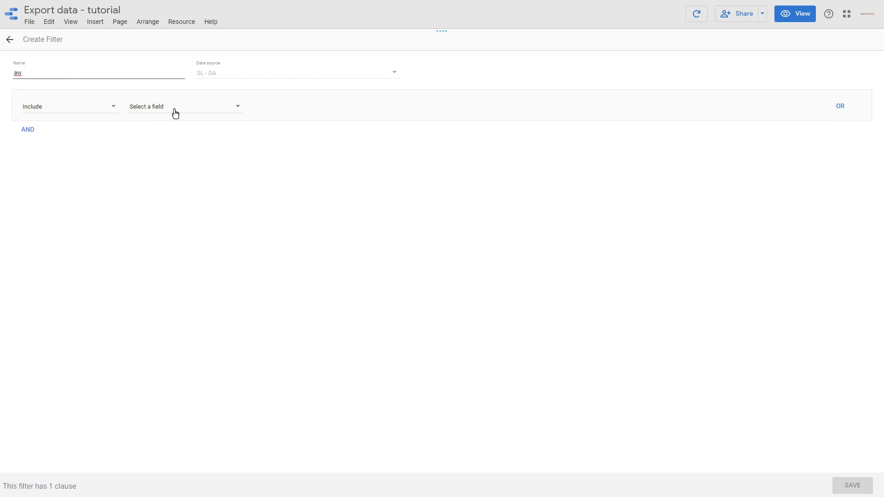
pyautogui.click(158, 111)
pyautogui.click(158, 110)
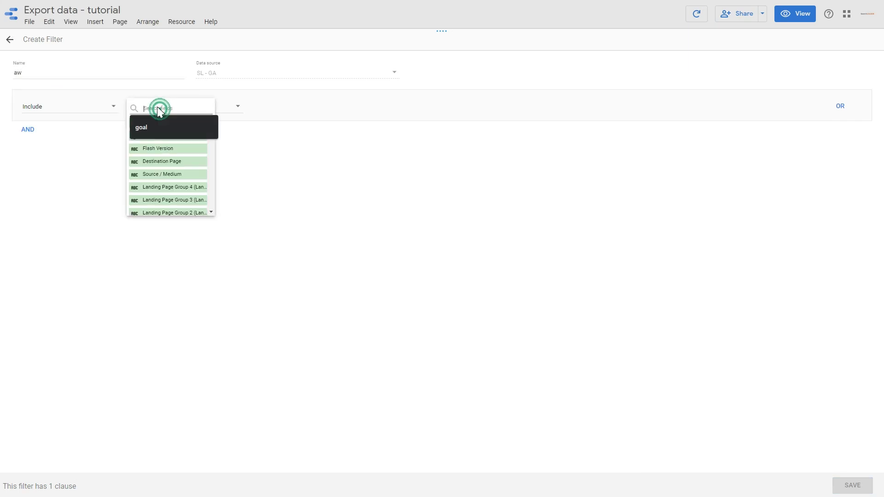
pyautogui.write('source')
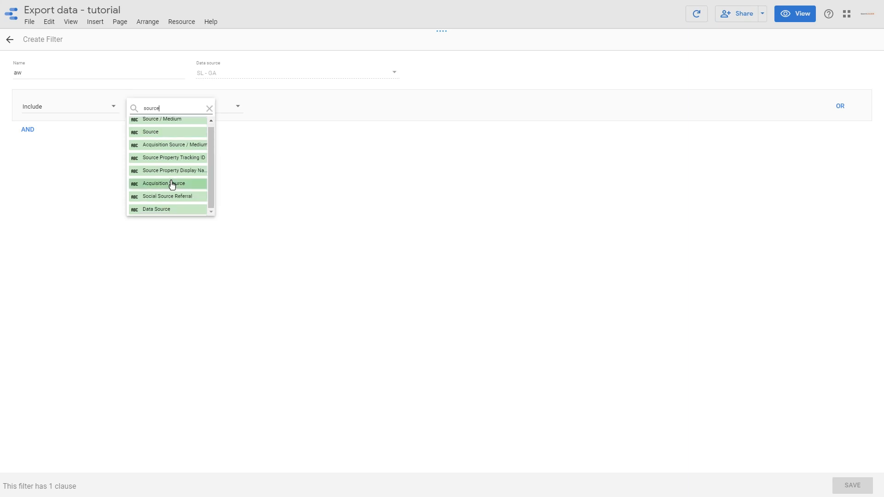
pyautogui.click(272, 113)
pyautogui.click(282, 111)
pyautogui.click(394, 108)
pyautogui.write('google / cpc')
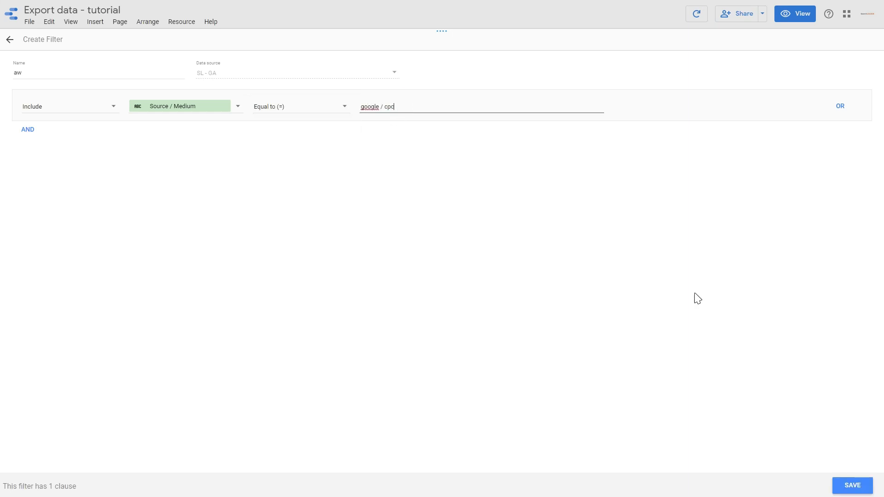
# Save the filter, then save and extract the ED - GA 4 data and finish editing the source.
pyautogui.click(850, 489)
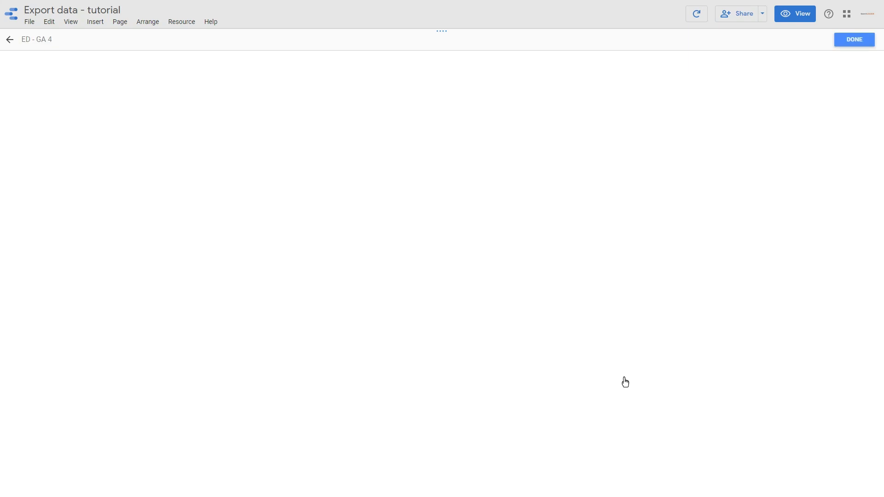
pyautogui.click(790, 483)
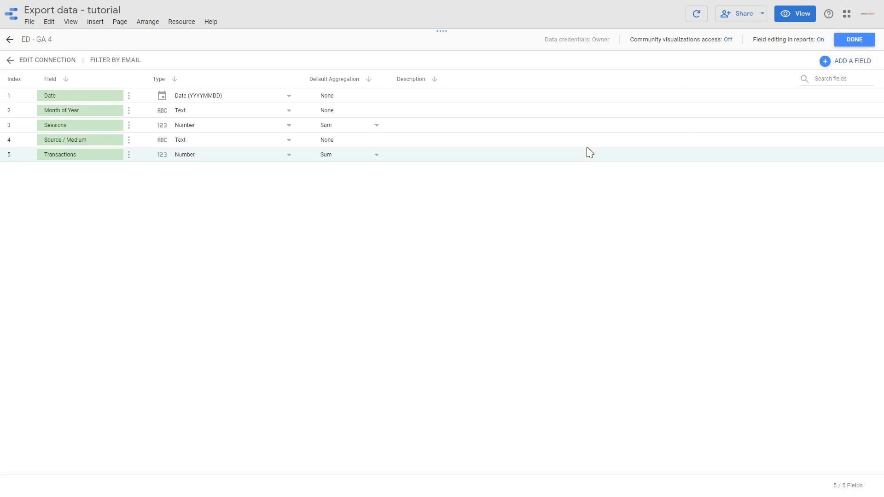
pyautogui.click(859, 40)
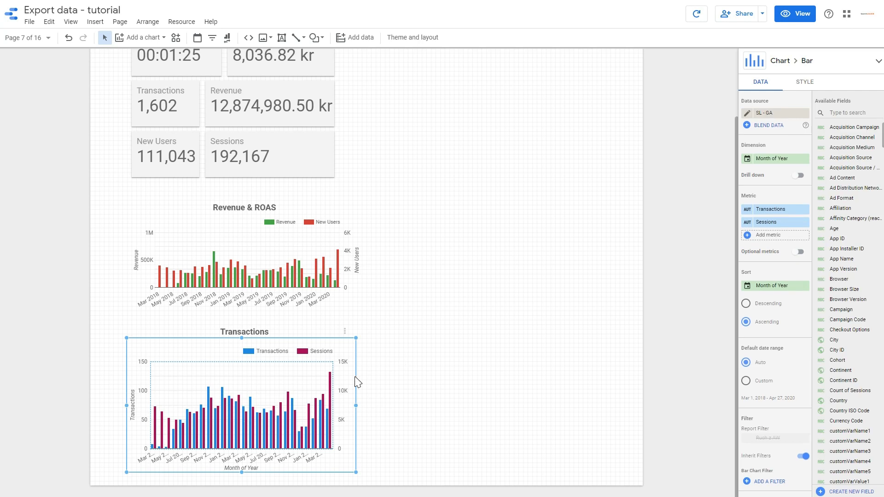
# Place a copy of the Transactions bar chart beside the original and switch its data source to ED - GA 4.
pyautogui.moveTo(322, 410); pyautogui.dragTo(569, 381)
pyautogui.click(766, 112)
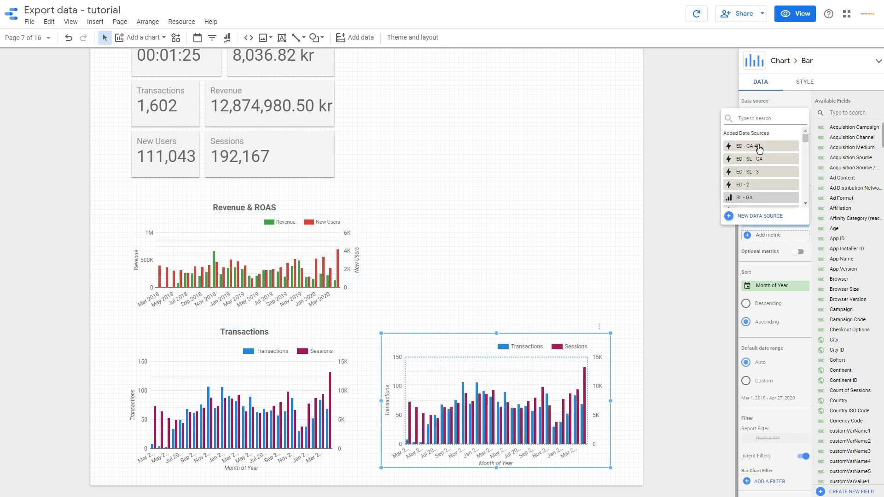
pyautogui.click(758, 148)
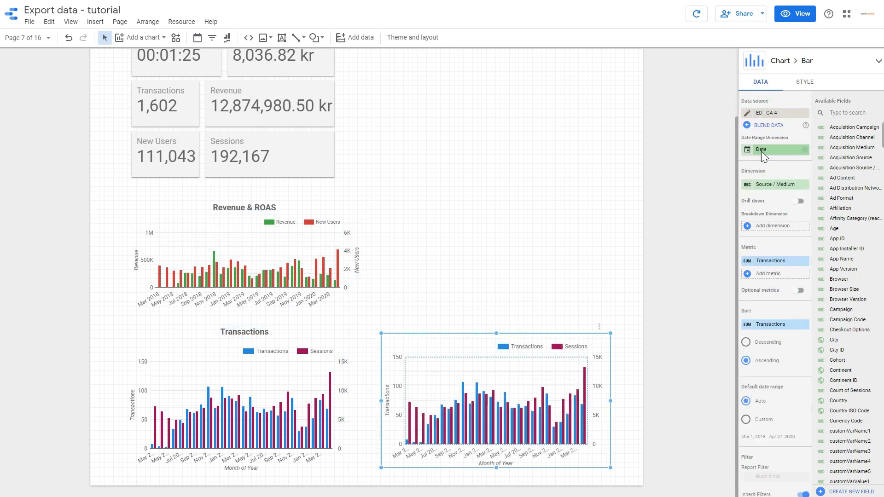
# Set the copied chart's dimension to Month of Year and add Sessions as a second metric.
pyautogui.click(771, 189)
pyautogui.click(755, 255)
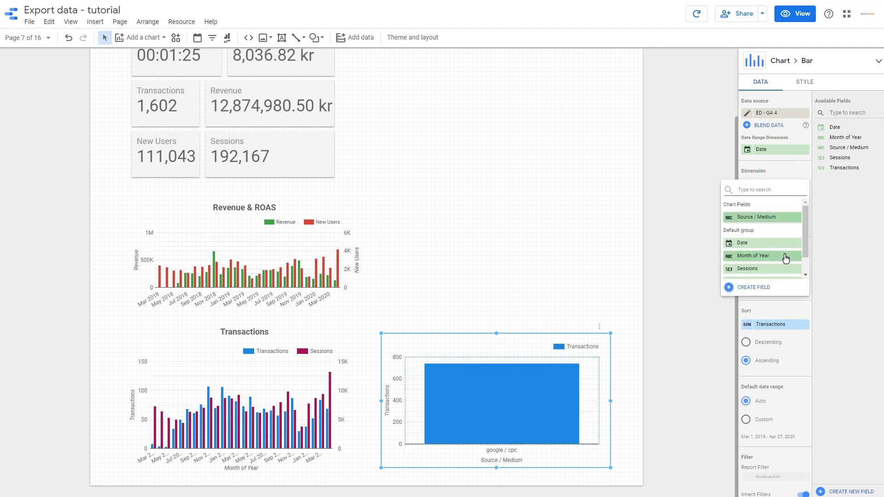
pyautogui.click(759, 260)
pyautogui.write('ses')
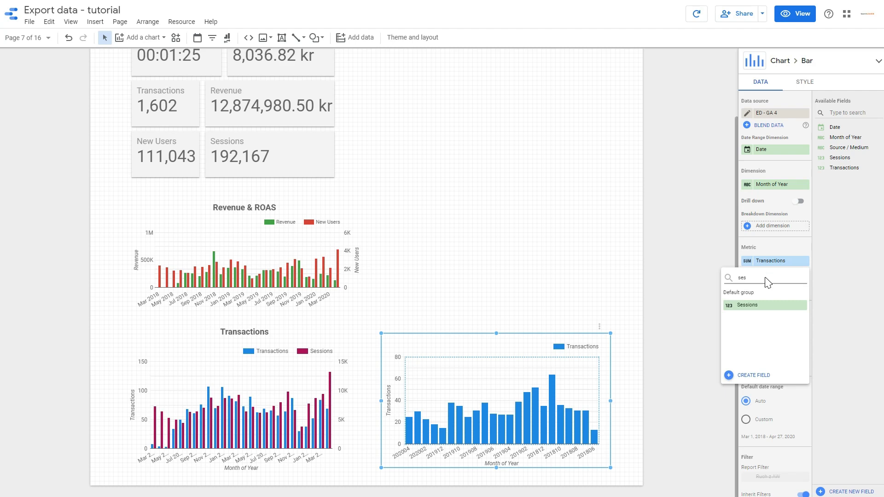
pyautogui.click(761, 306)
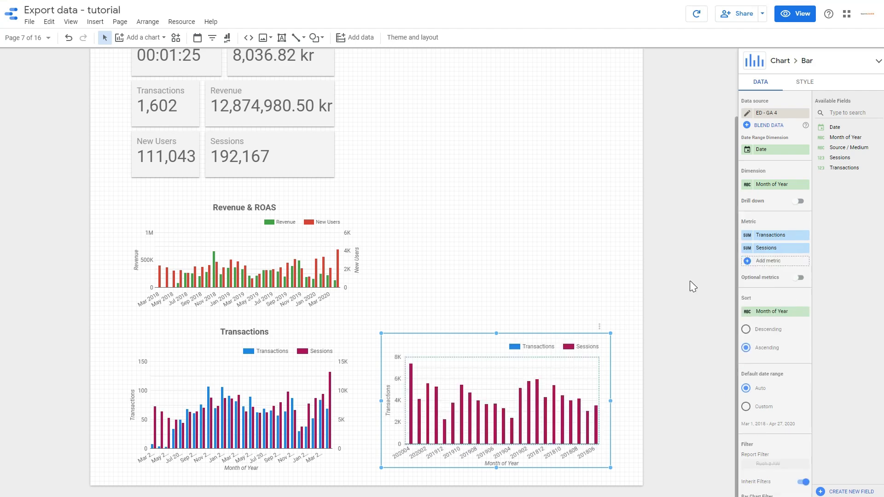
# Style the copied chart with double axes and a reversed X-axis direction.
pyautogui.click(801, 85)
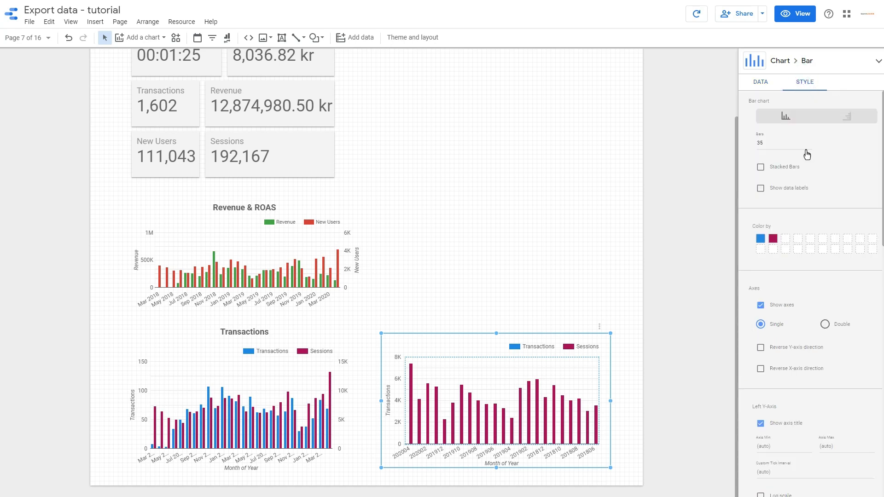
pyautogui.click(824, 325)
pyautogui.click(761, 369)
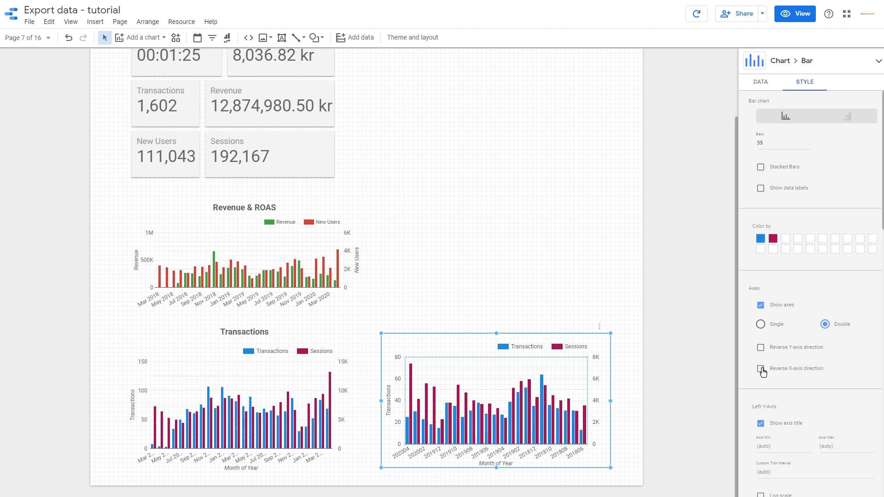
pyautogui.click(677, 335)
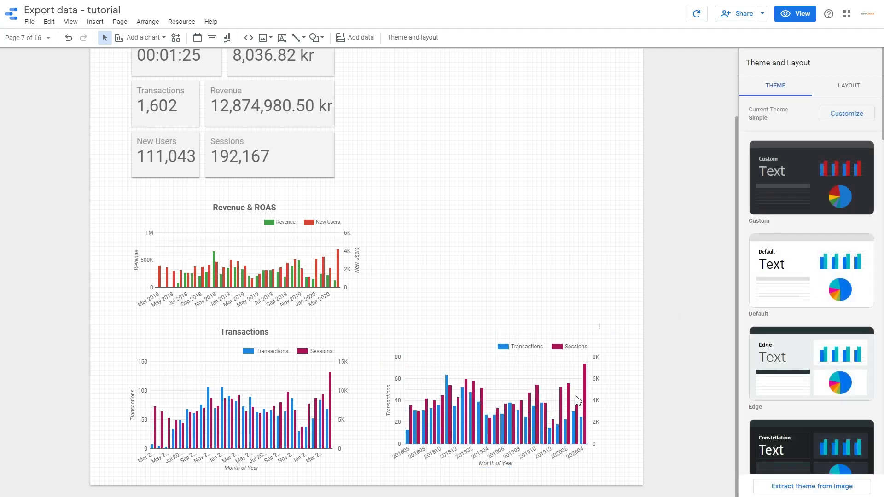
# Compare the scorecards and charts built on normal data sources with those built on extracted data sources.
pyautogui.click(613, 361)
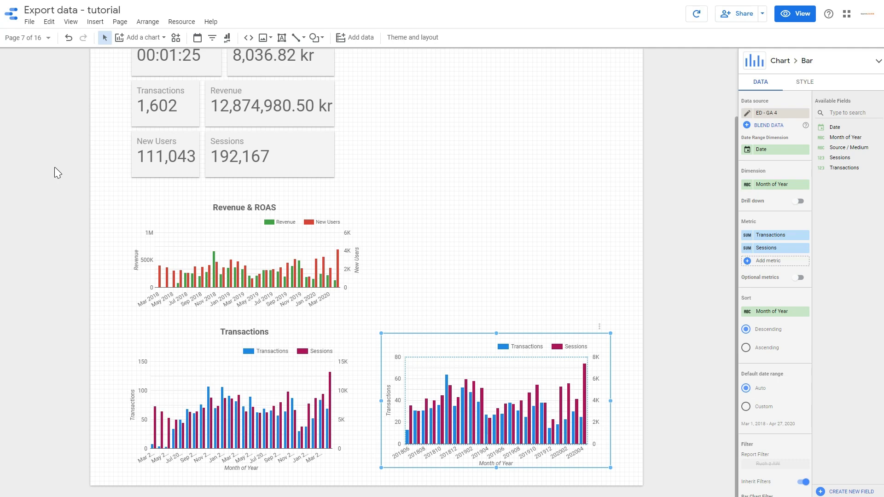
pyautogui.scroll(2, 191, 225)
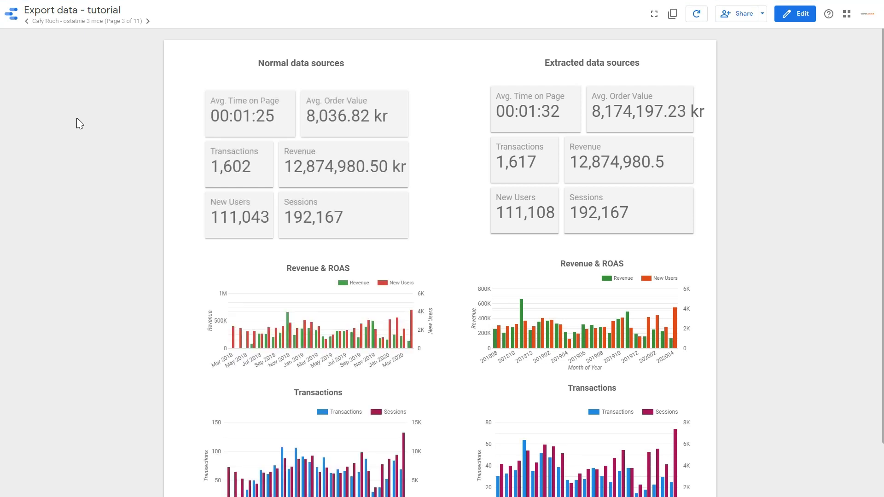
pyautogui.scroll(-2, 589, 134)
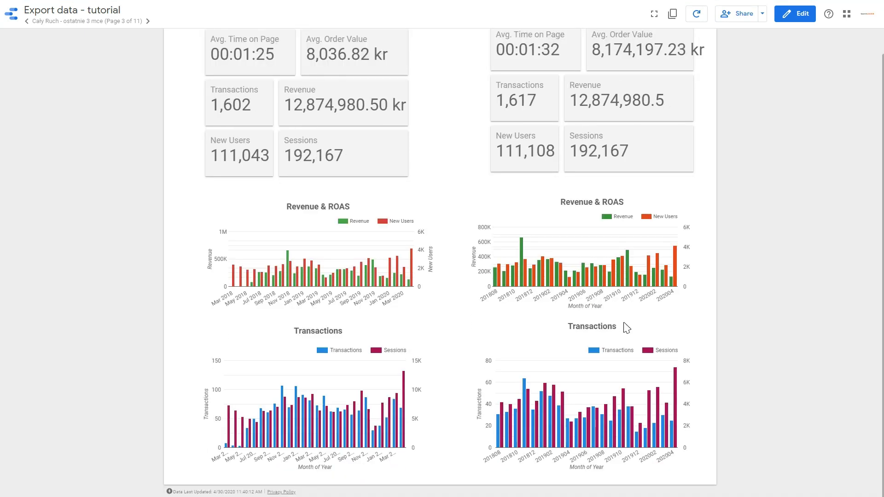
pyautogui.scroll(2, 626, 325)
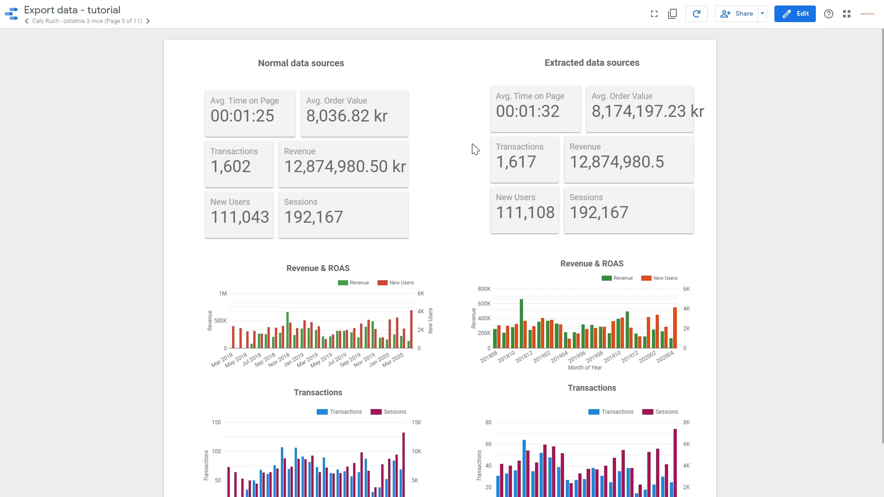
pyautogui.scroll(-1, 643, 253)
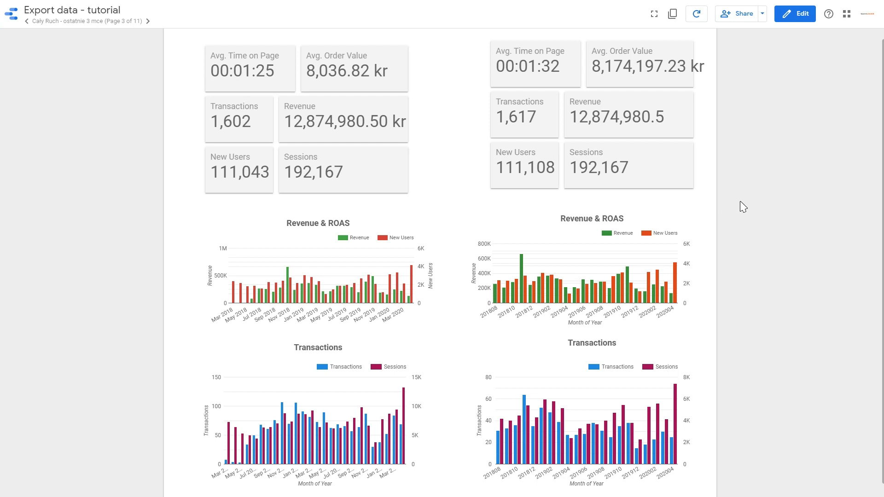
pyautogui.scroll(1, 746, 205)
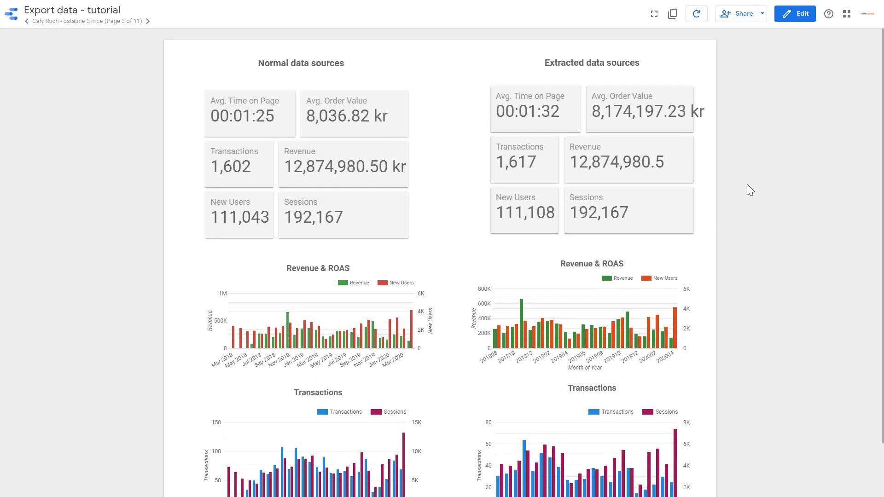